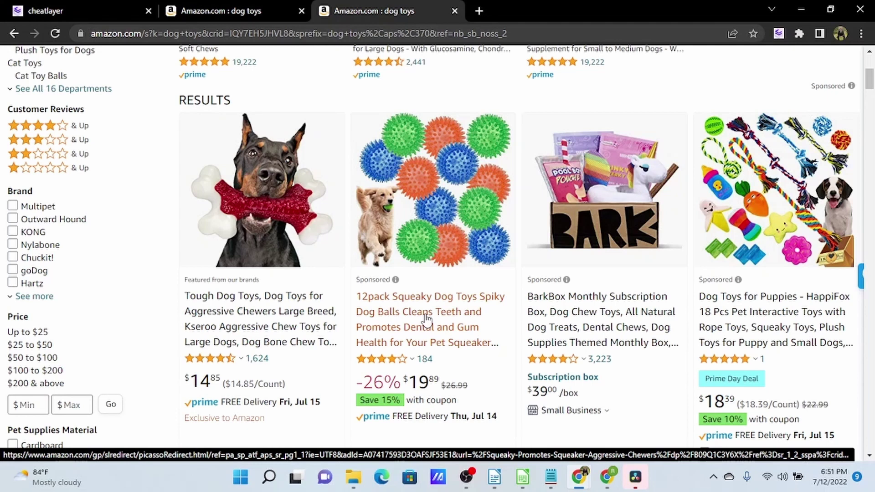
Open the 12pack Squeaky Dog Toys listing and launch the Cheat Layer extension on its product page
click(425, 315)
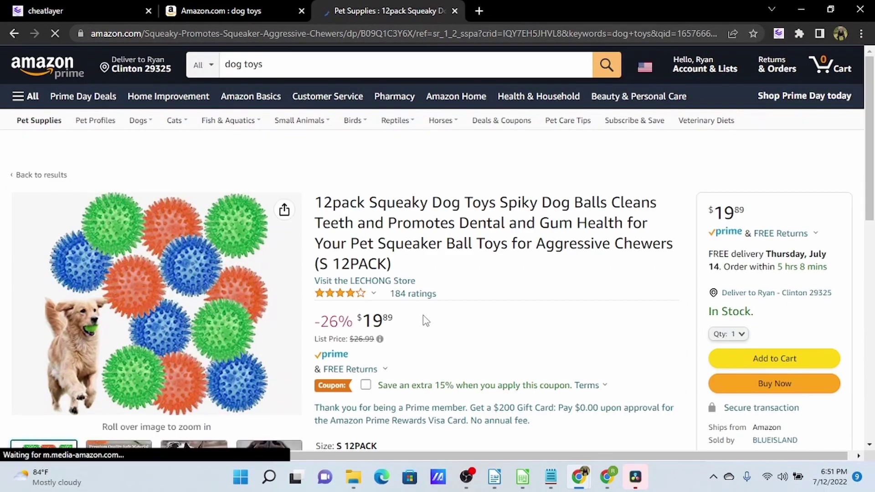
scroll(428, 255, down, 1)
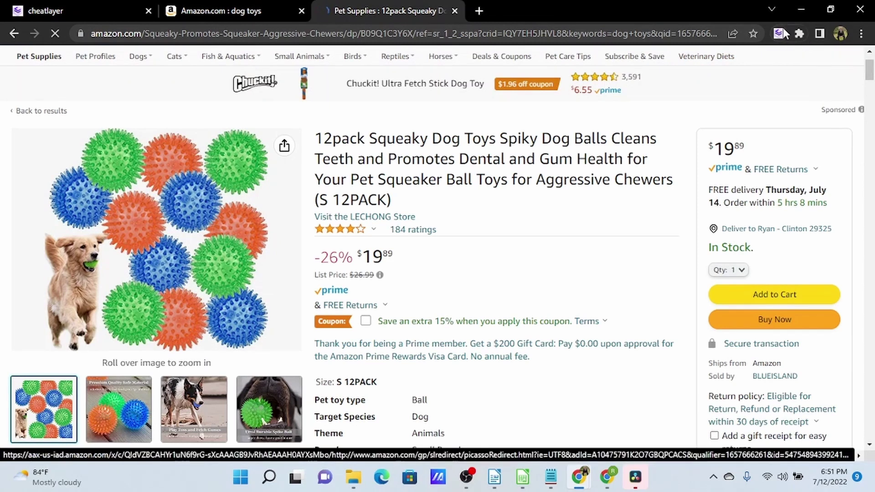
click(780, 35)
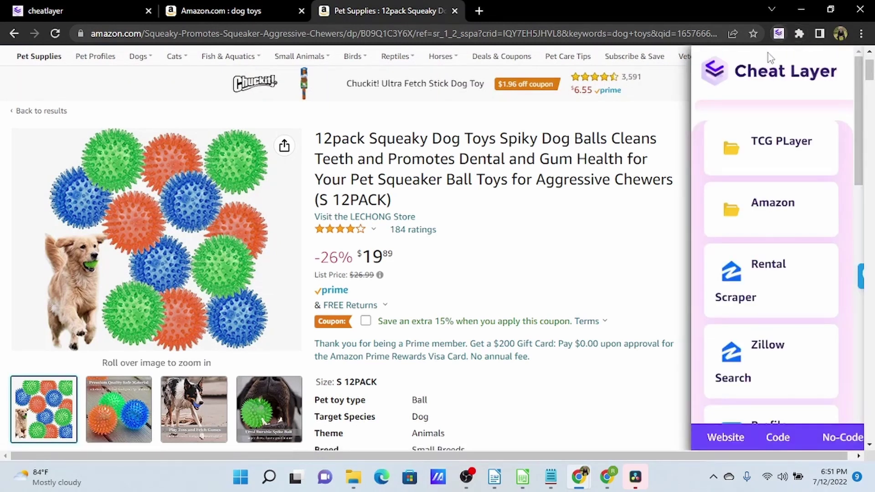
scroll(494, 295, down, 1)
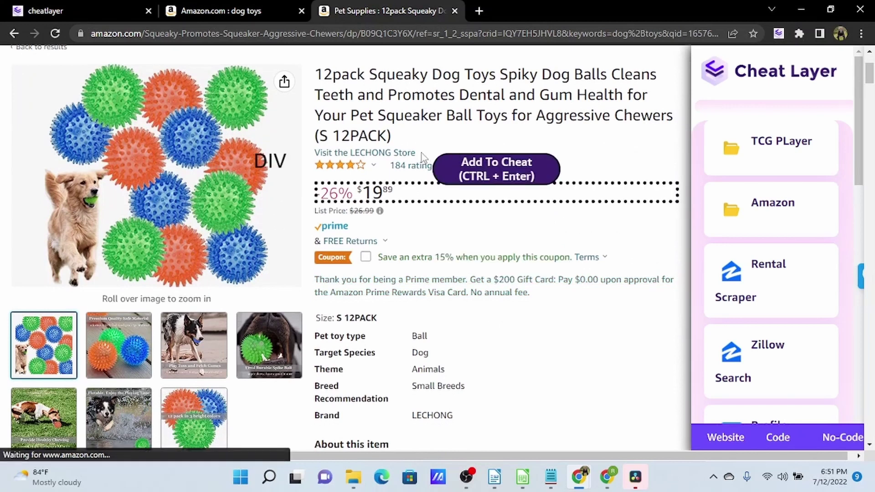
click(407, 196)
scroll(447, 201, down, 4)
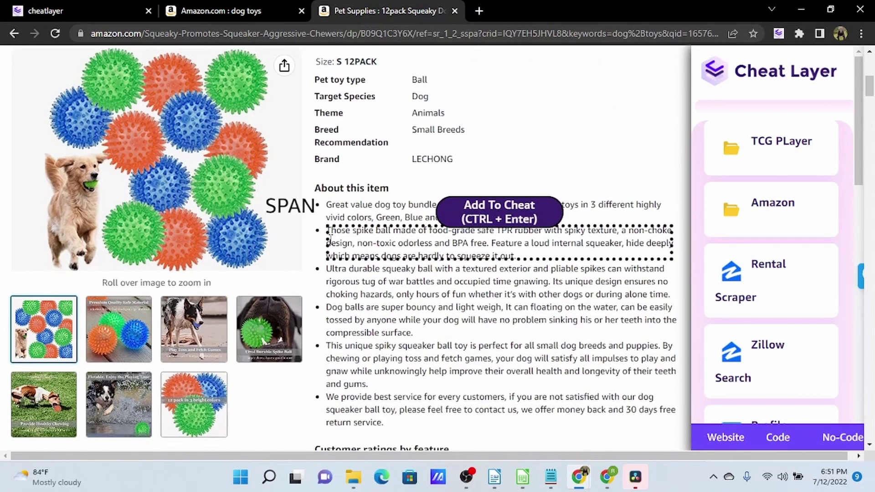
scroll(476, 273, up, 6)
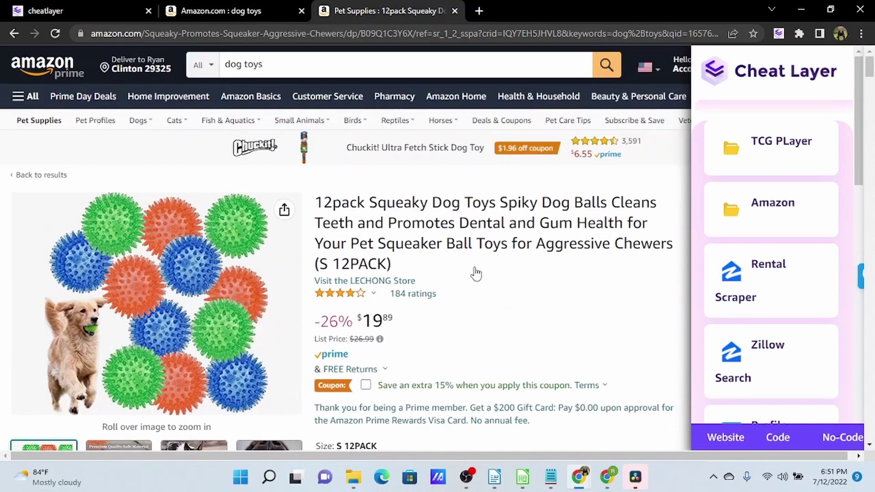
Capture the product's current price with Cheat Layer and add it as a Save Variable action using the css selector
scroll(504, 256, down, 1)
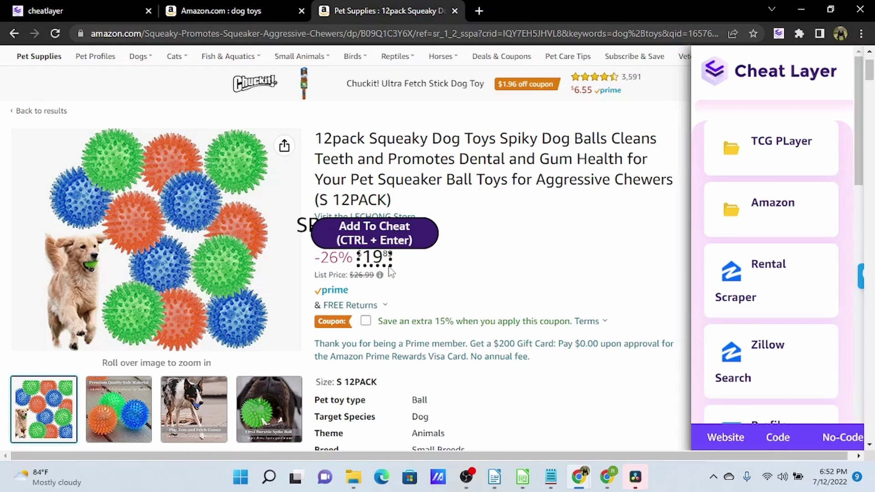
key(ctrl+Return)
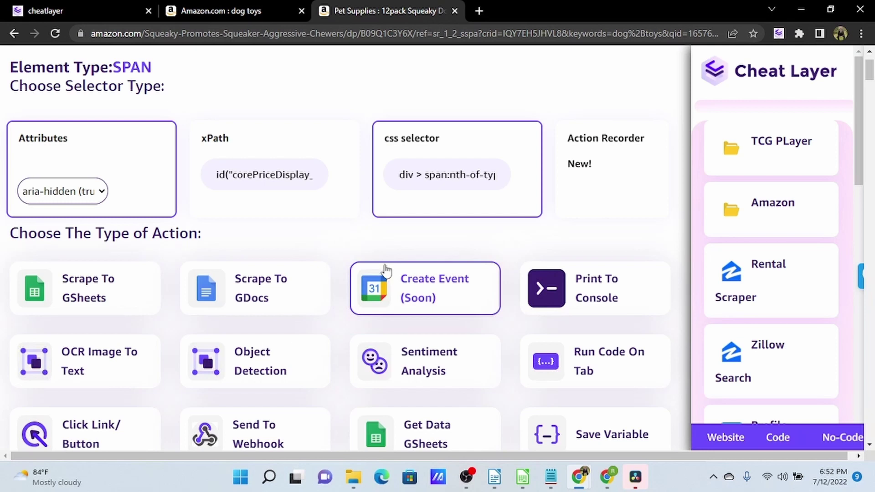
scroll(319, 205, down, 1)
scroll(313, 190, up, 1)
scroll(308, 207, down, 1)
scroll(310, 210, down, 2)
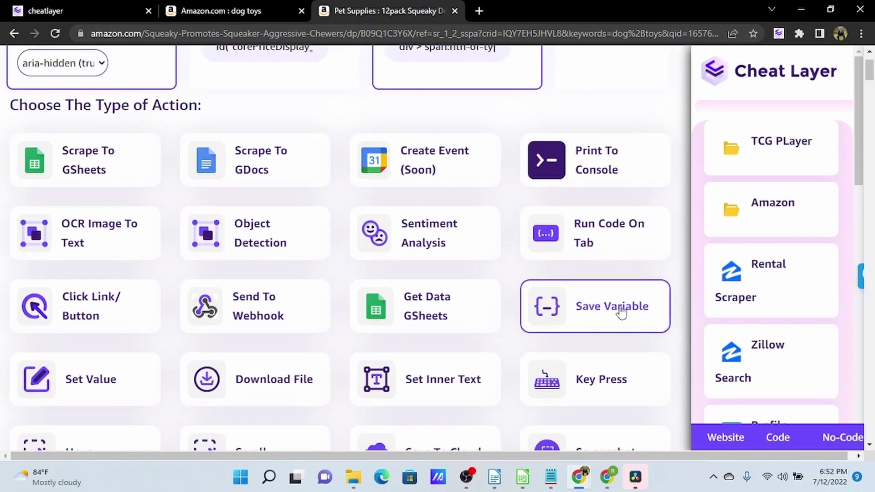
click(622, 311)
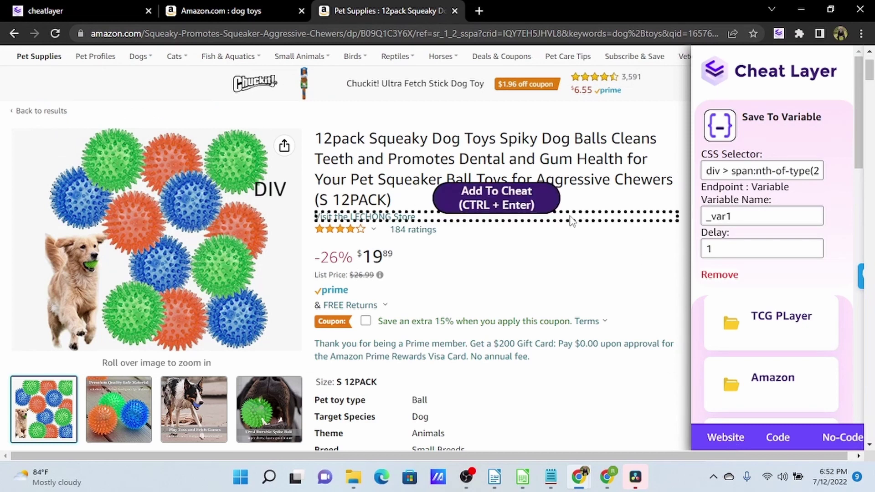
Capture the first bullet under About this item and add a Save Variable action for it using the xPath selector
scroll(560, 222, down, 1)
scroll(560, 222, down, 4)
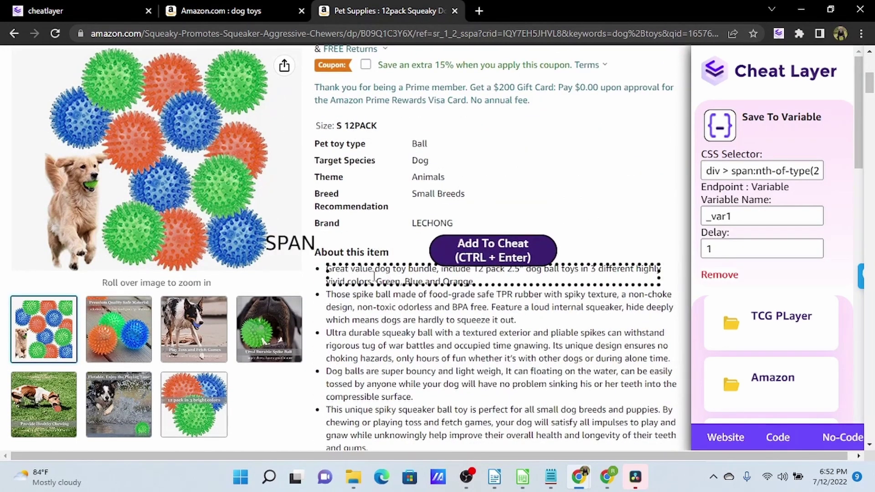
click(452, 263)
scroll(453, 262, up, 3)
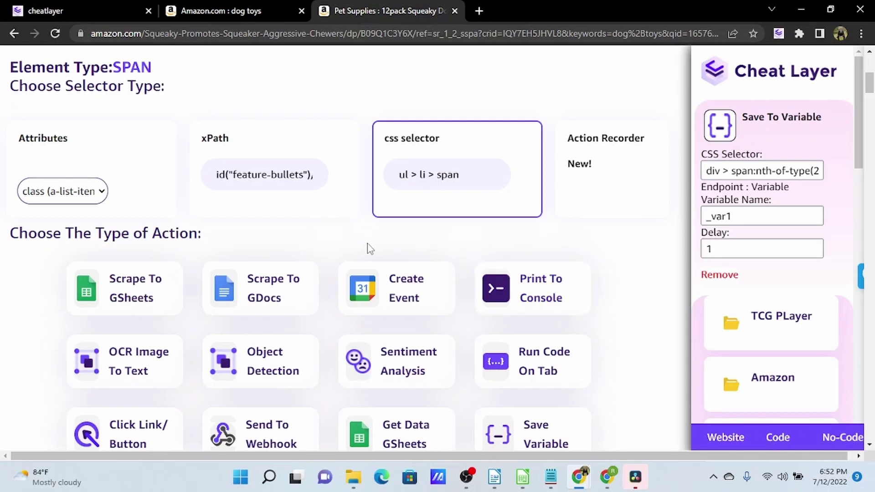
click(314, 143)
scroll(374, 110, down, 3)
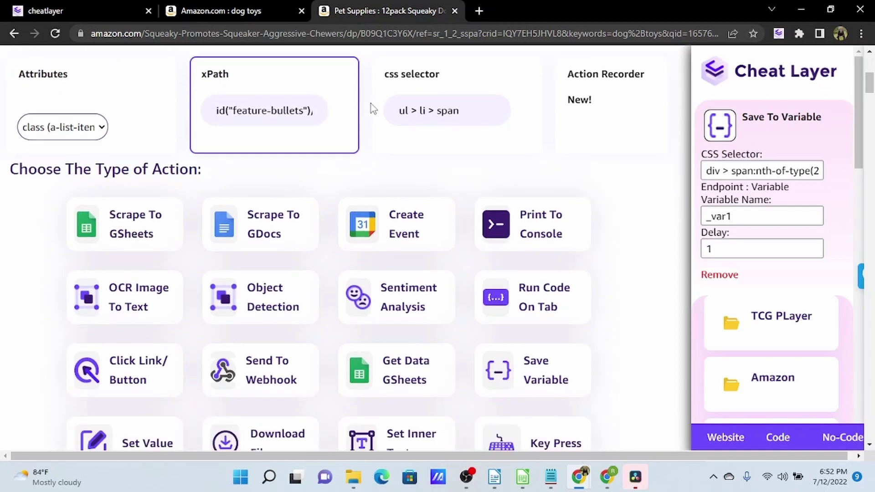
scroll(377, 127, up, 2)
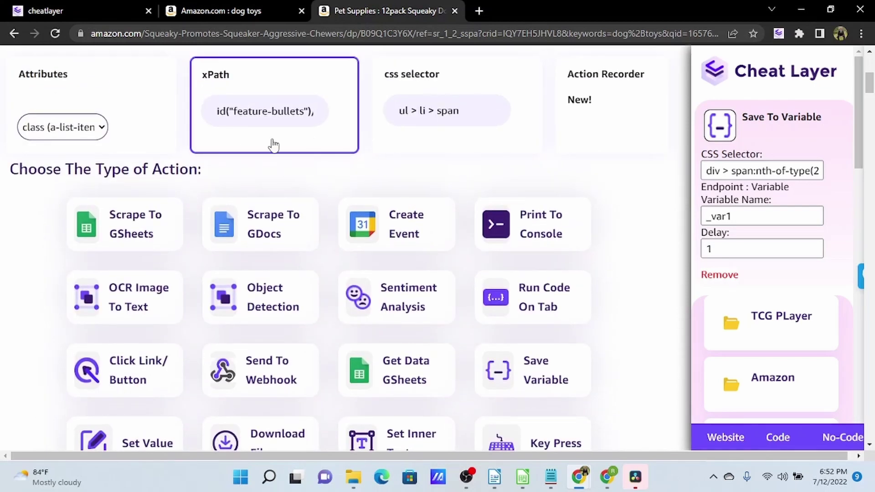
click(529, 369)
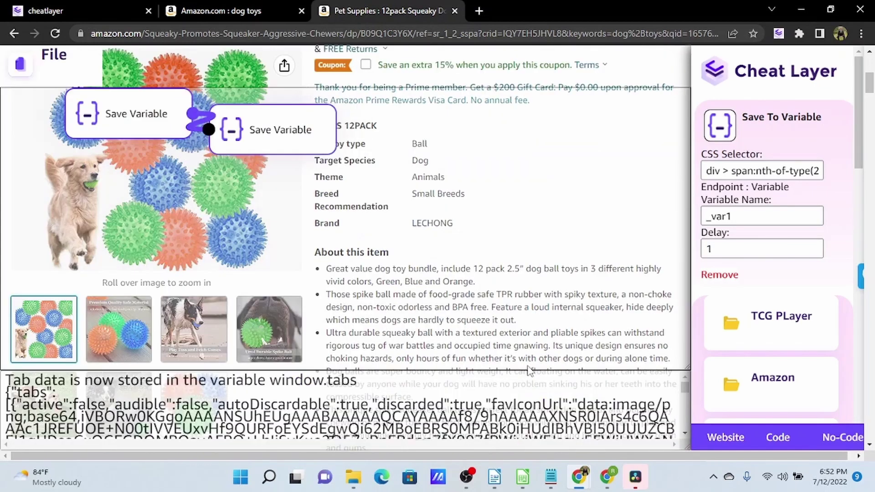
Capture the product title as a Scrape To GSheets action using its xPath, and open that action's settings
click(724, 438)
scroll(557, 342, up, 6)
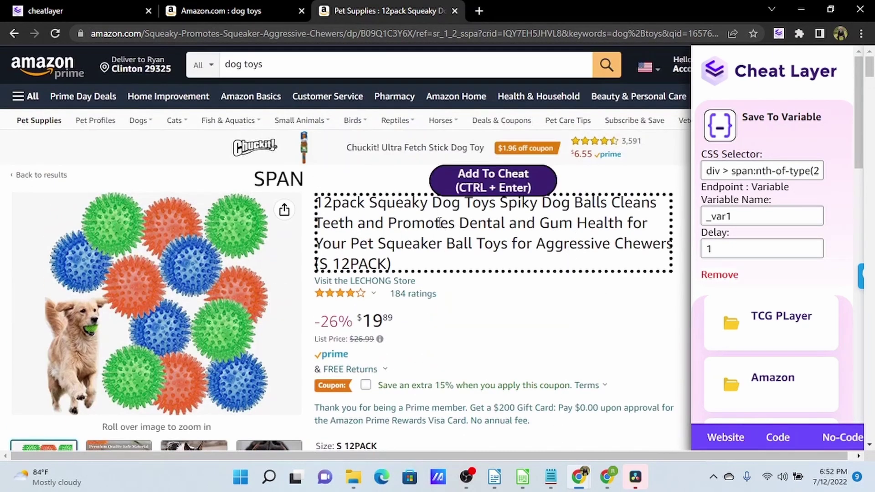
click(475, 186)
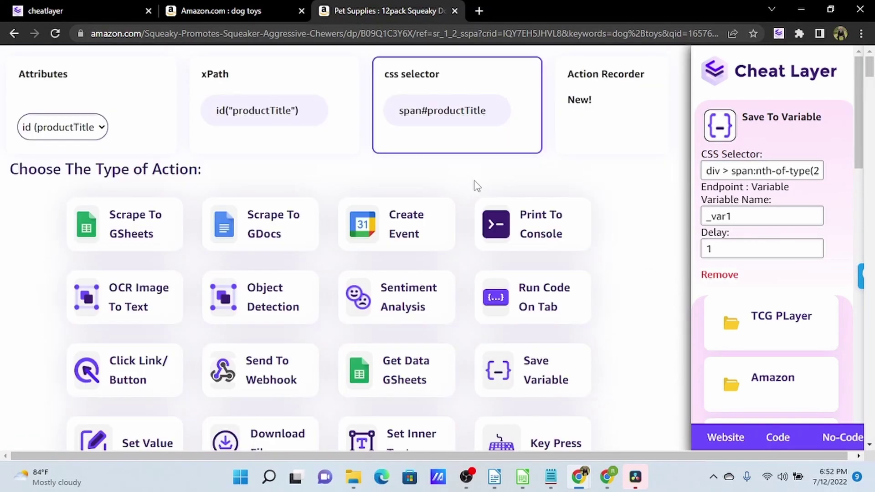
click(131, 238)
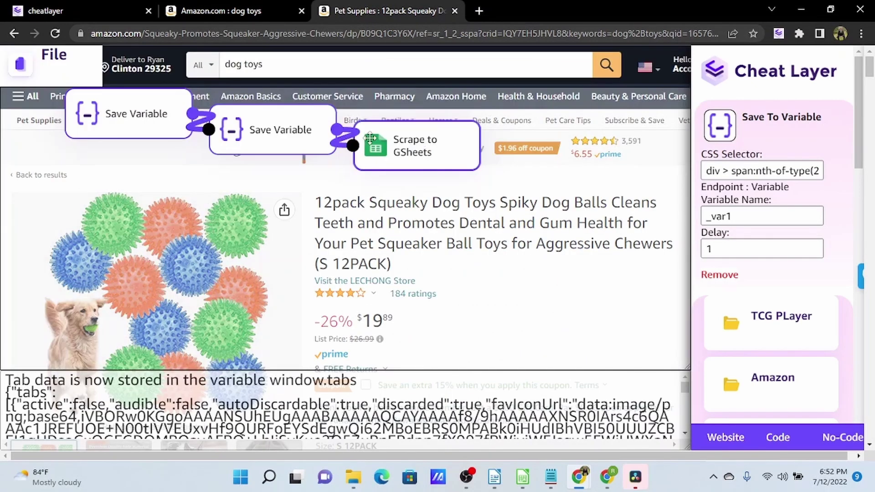
click(413, 145)
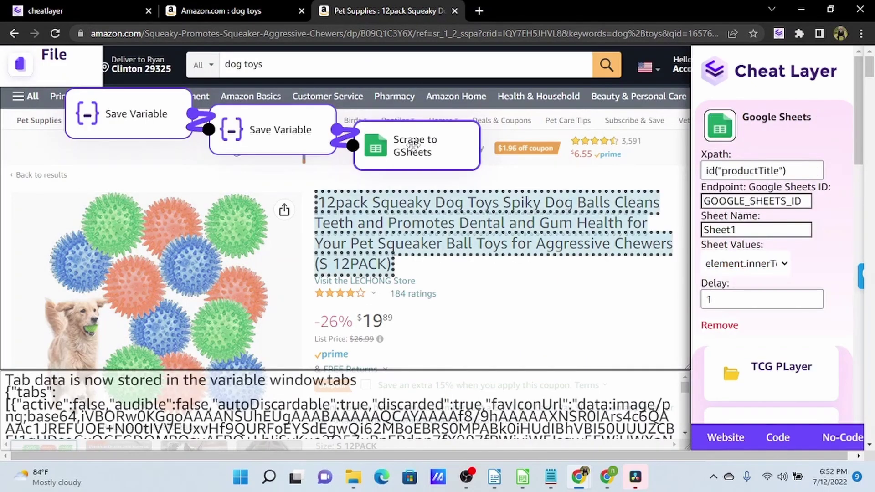
Create a blank Google Sheets spreadsheet through sheets.new in a separate browser tab and copy its URL
click(479, 11)
text(sheet)
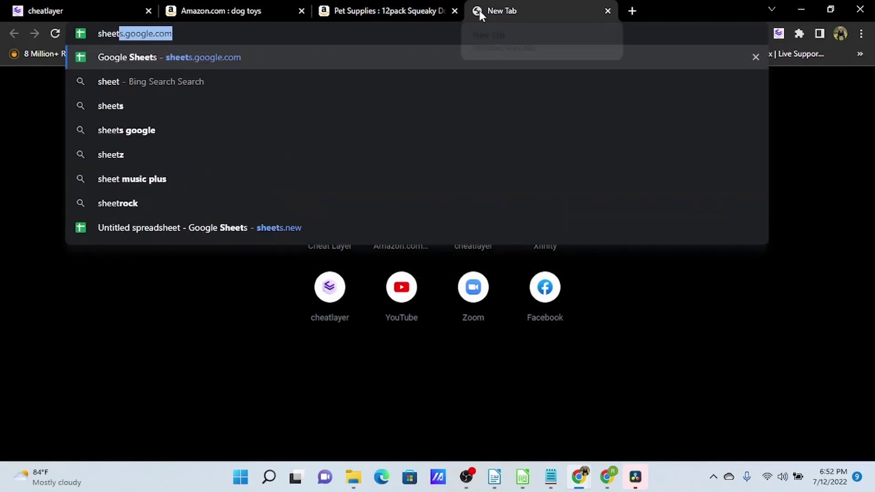
text(s.new)
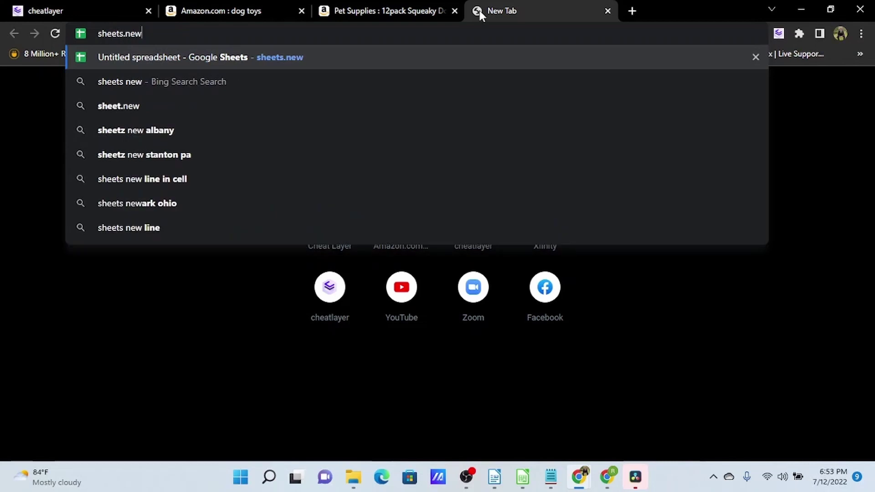
key(Return)
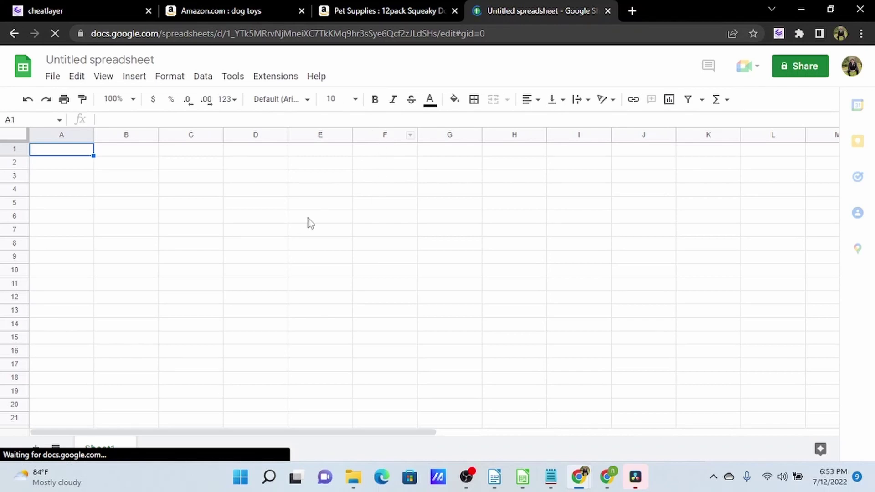
click(519, 29)
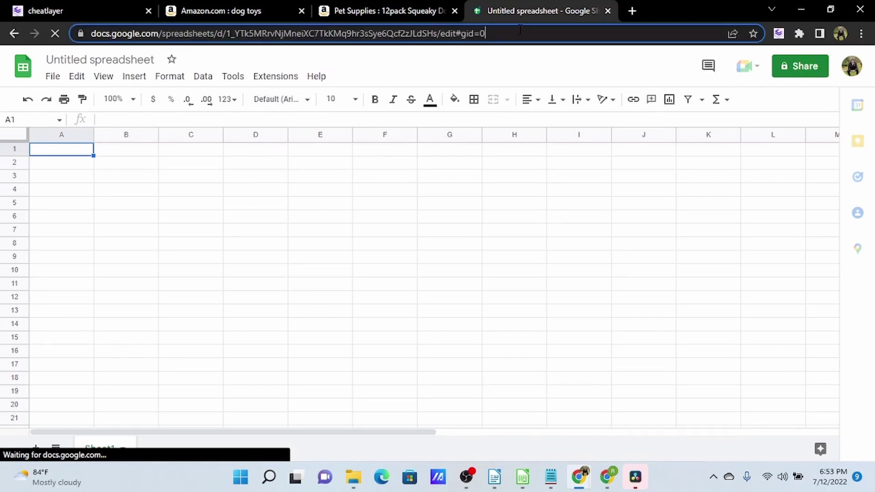
right_click(473, 36)
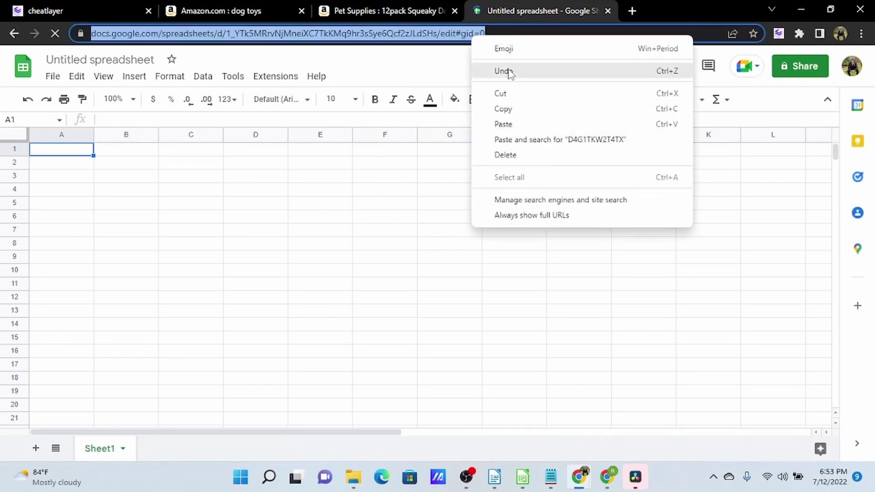
click(512, 110)
Replace the GOOGLE_SHEETS_ID placeholder in the Scrape to GSheets action on the product page with the copied spreadsheet URL
click(363, 12)
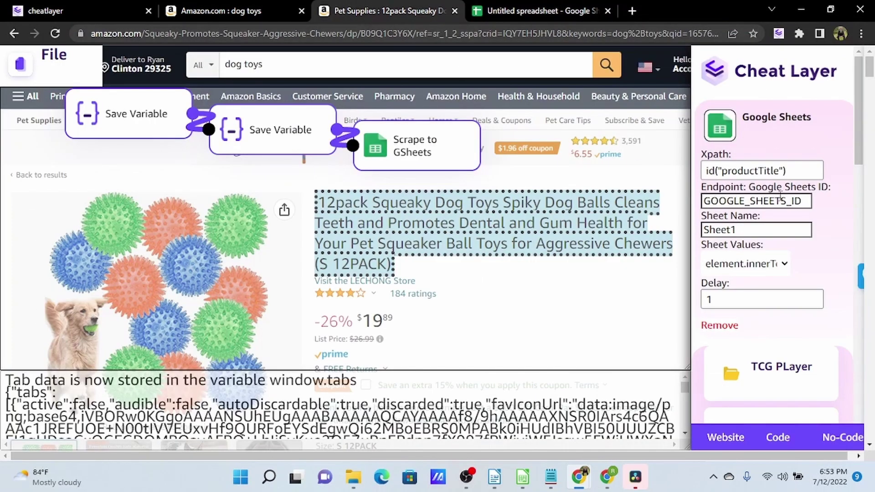
drag(805, 203, 680, 205)
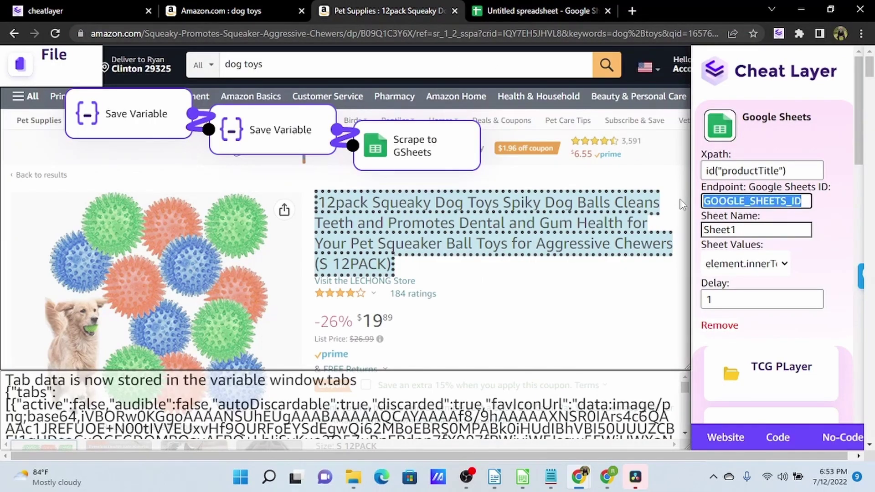
key(BackSpace)
key(ctrl+v)
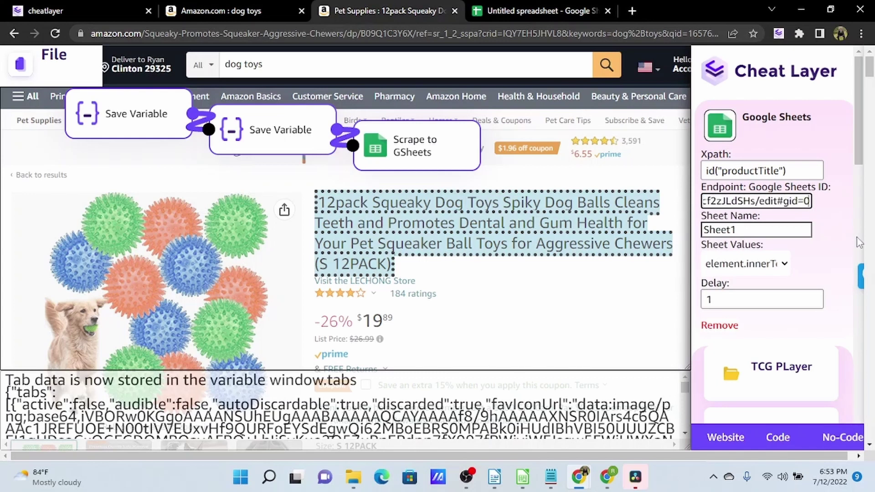
click(833, 246)
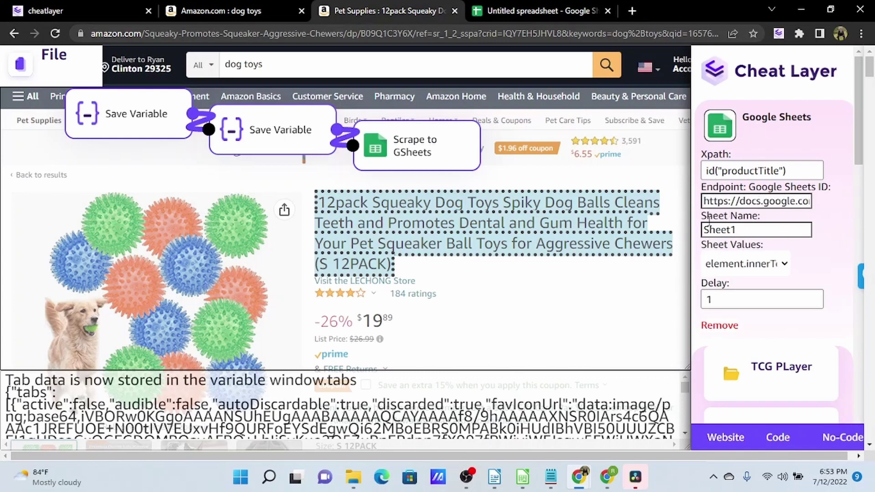
Compare the action's Sheet Name with the sheet's name in the new spreadsheet and review the remaining action settings
double_click(740, 233)
click(823, 235)
click(497, 11)
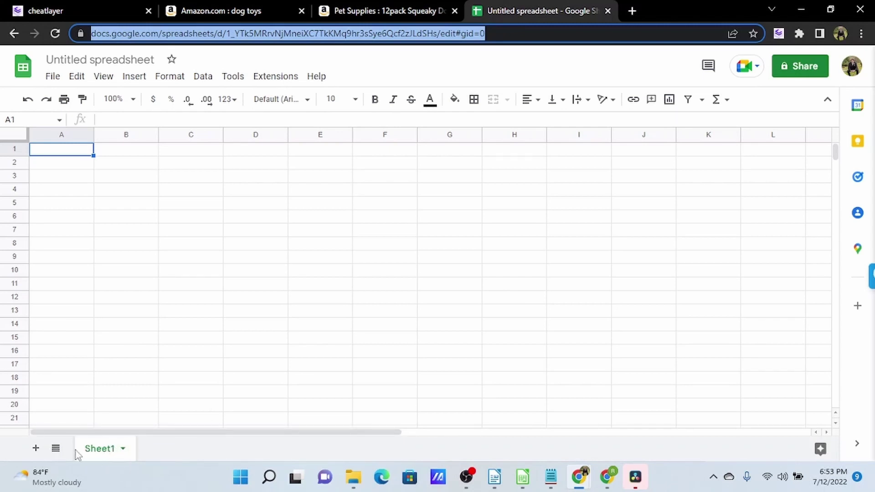
click(361, 10)
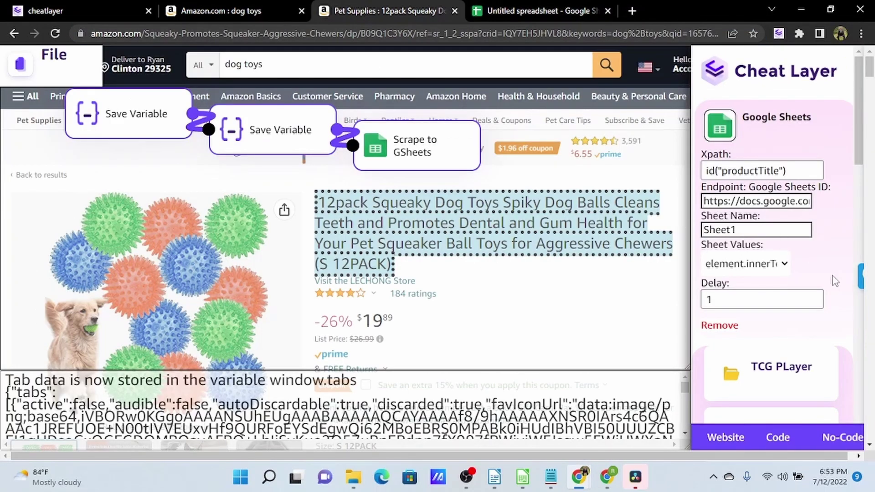
scroll(834, 269, down, 1)
scroll(834, 268, up, 1)
Run the cheat and choose the Google account to sign in to Cheat Layer
click(54, 58)
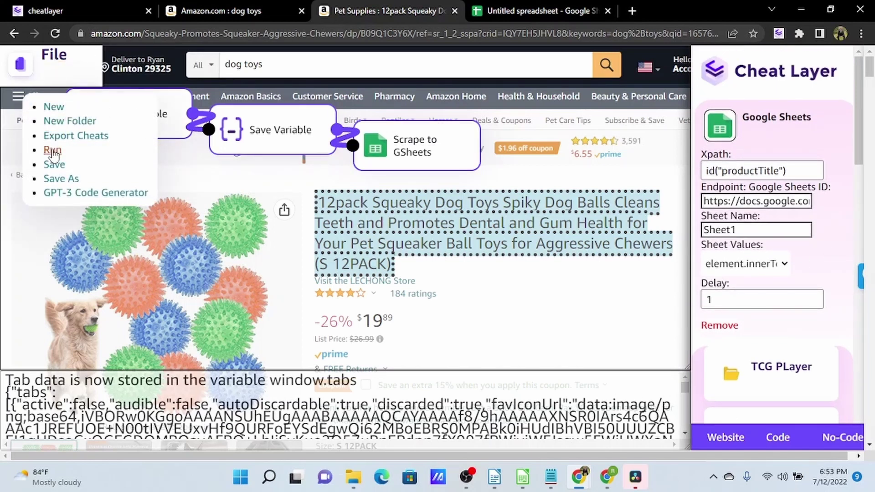
click(53, 151)
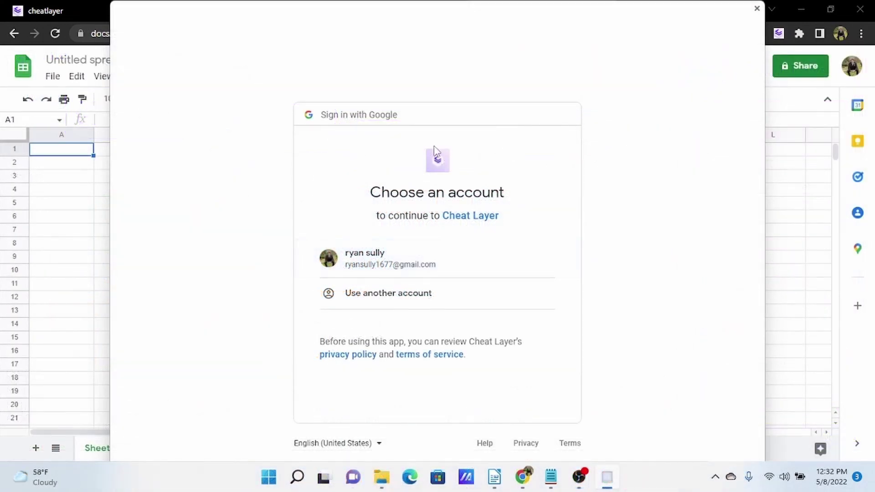
click(401, 264)
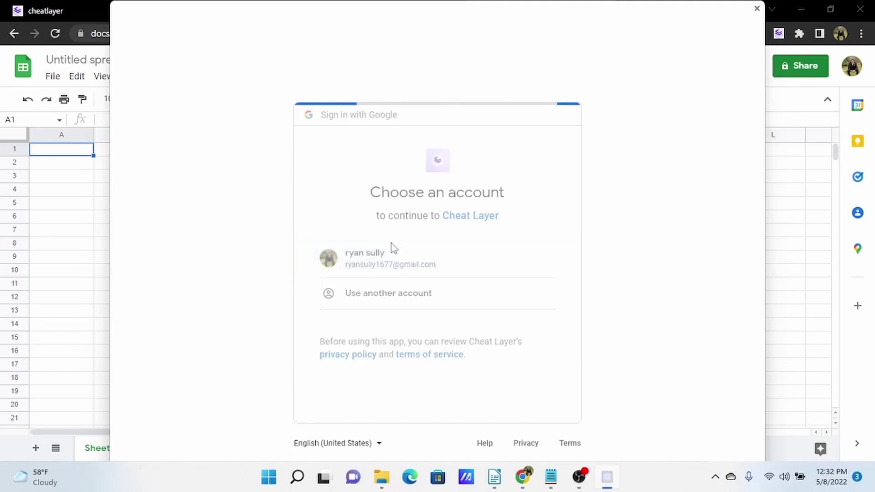
Check the latest console output for the result of the cheat run
scroll(588, 164, down, 3)
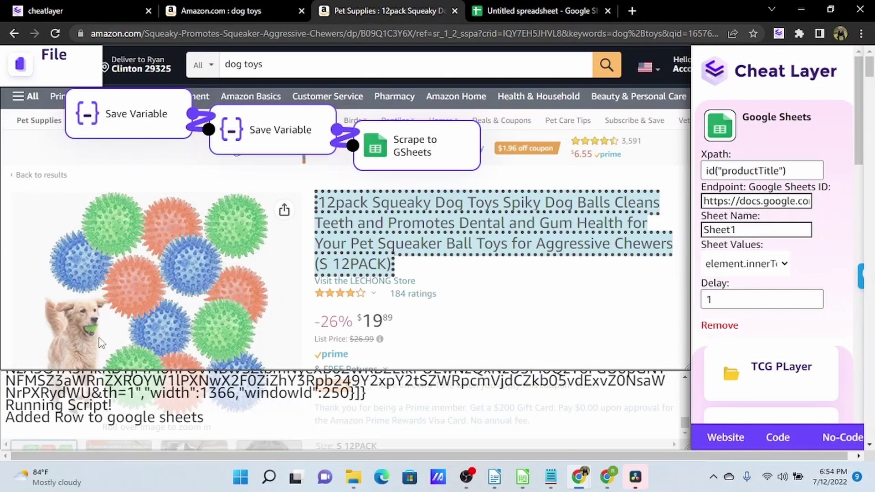
drag(197, 417, 2, 410)
click(32, 428)
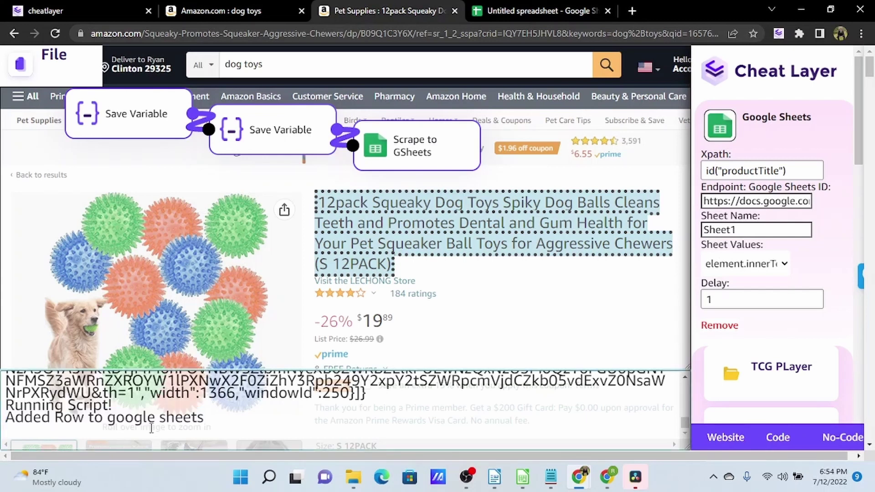
Check the scraped product row in the Google Sheets spreadsheet and widen column A to show more of the title
click(481, 8)
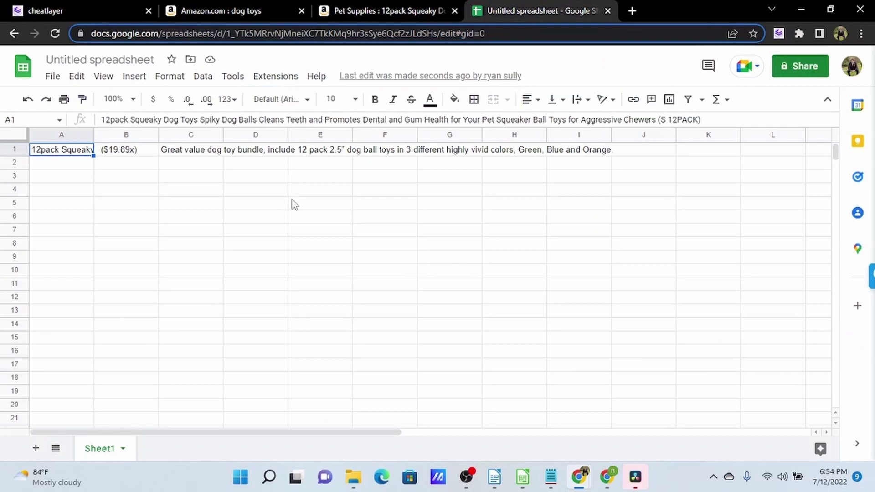
click(153, 217)
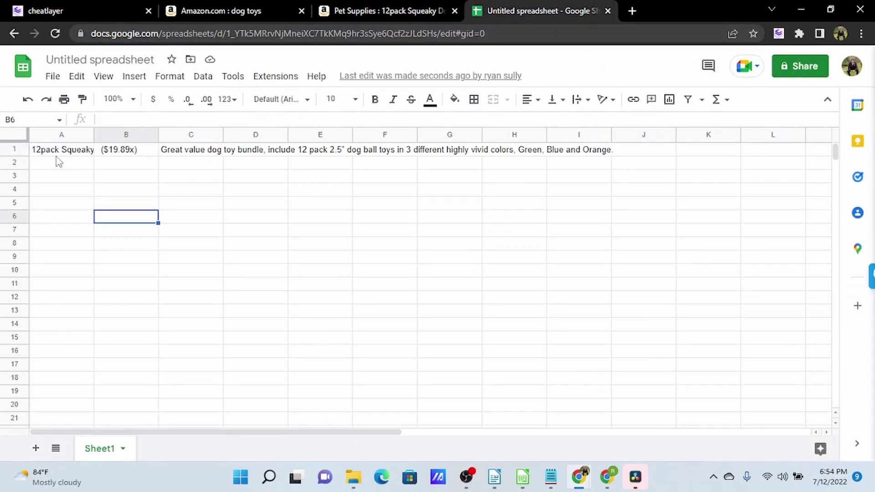
click(89, 174)
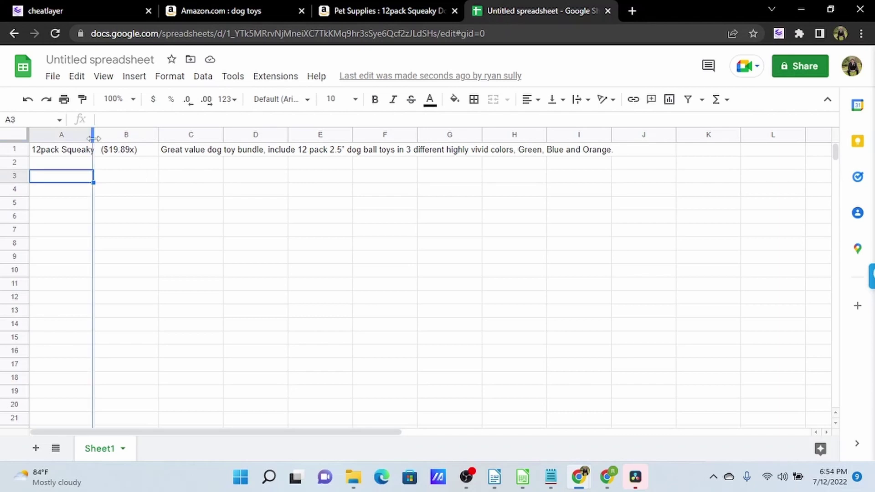
double_click(93, 134)
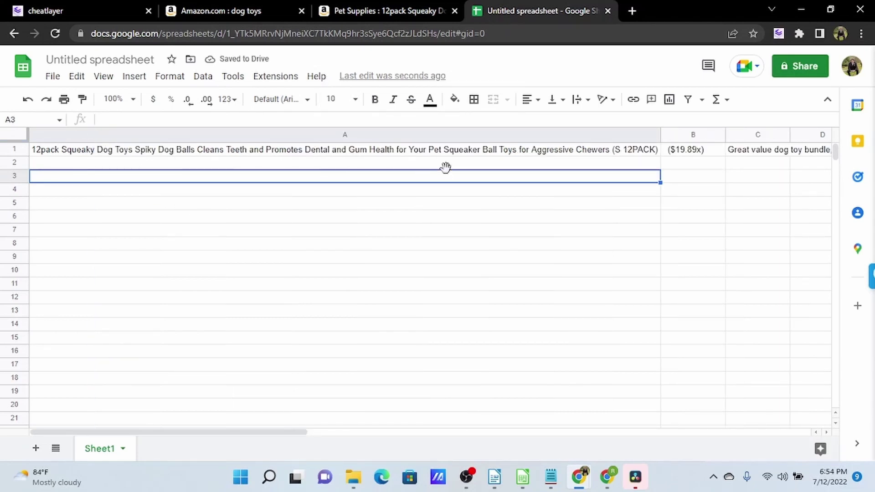
drag(660, 134, 182, 143)
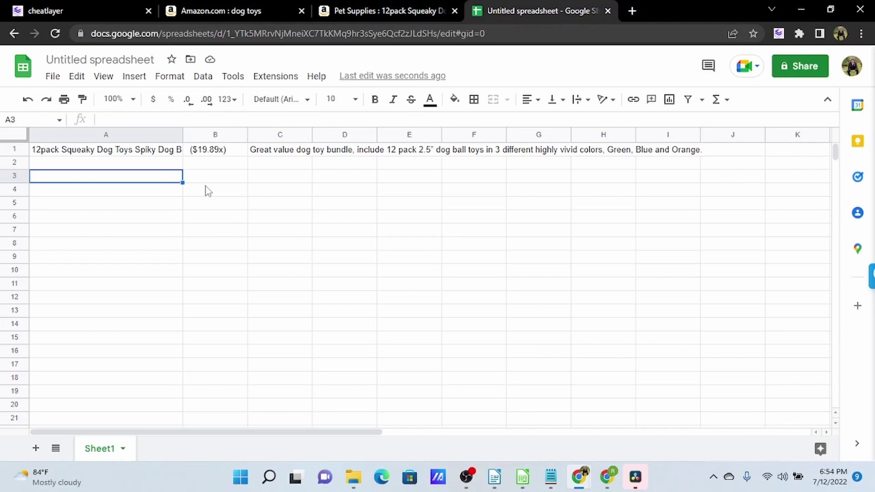
On the Amazon product page, shift the Scrape to GSheets block away from the Save Variable blocks and name the script "Dog Toy Data" for saving
click(348, 7)
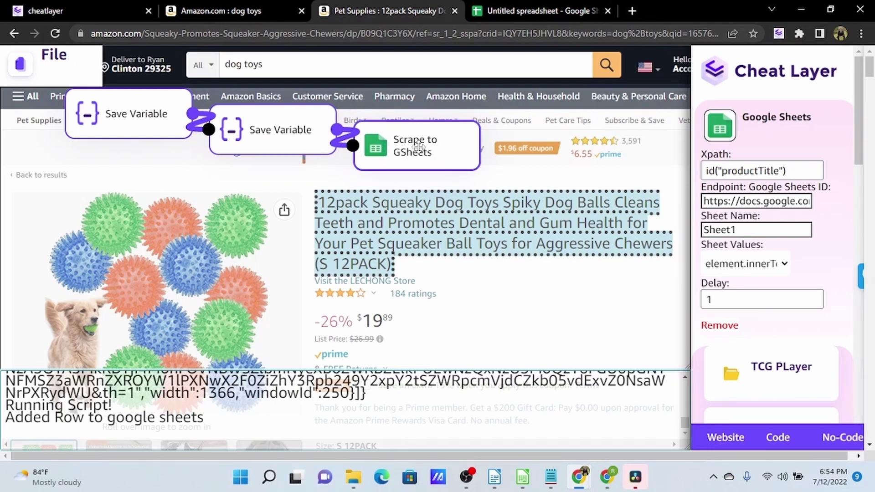
drag(436, 152, 472, 164)
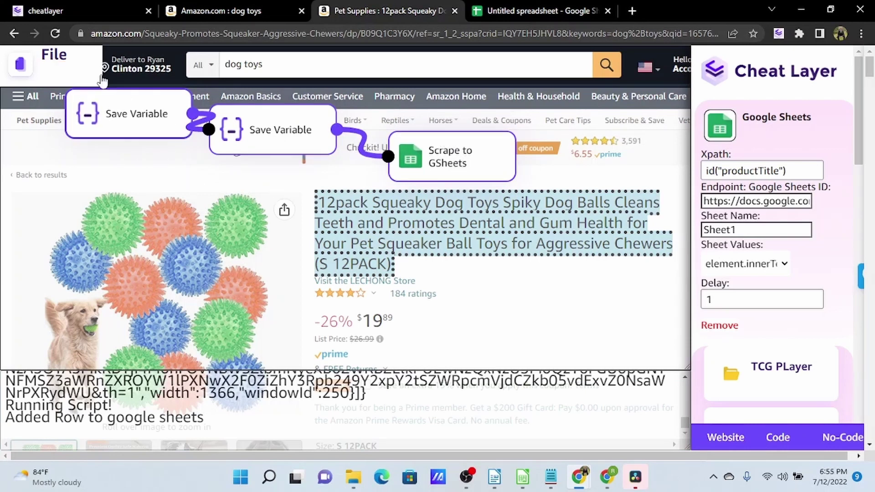
click(55, 62)
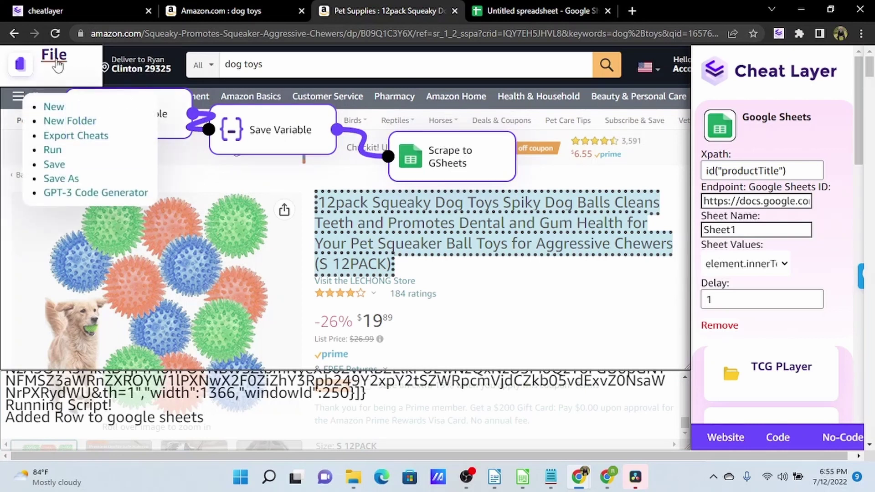
click(54, 167)
click(429, 156)
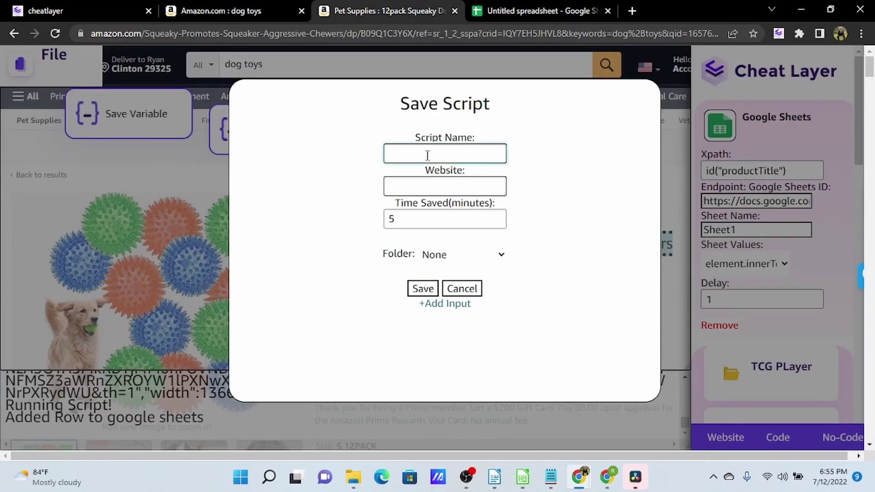
text(Dog toy Data)
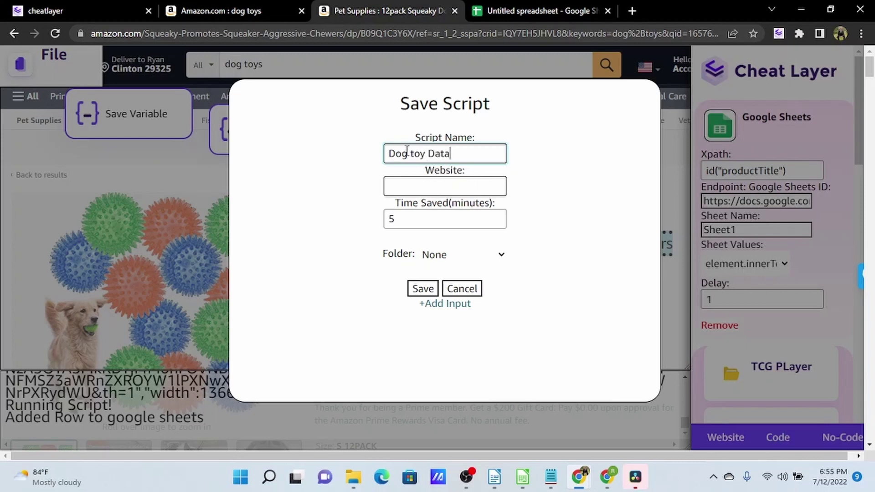
drag(410, 154, 414, 154)
text(T)
Set the script's website to Amazon.com and its folder to Amazon, and save the script
click(454, 187)
text(Amazon.com)
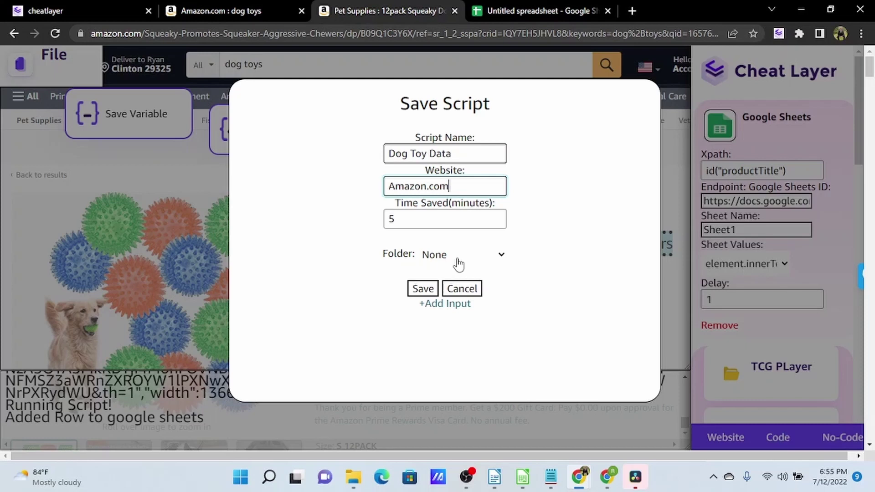
click(456, 255)
click(441, 289)
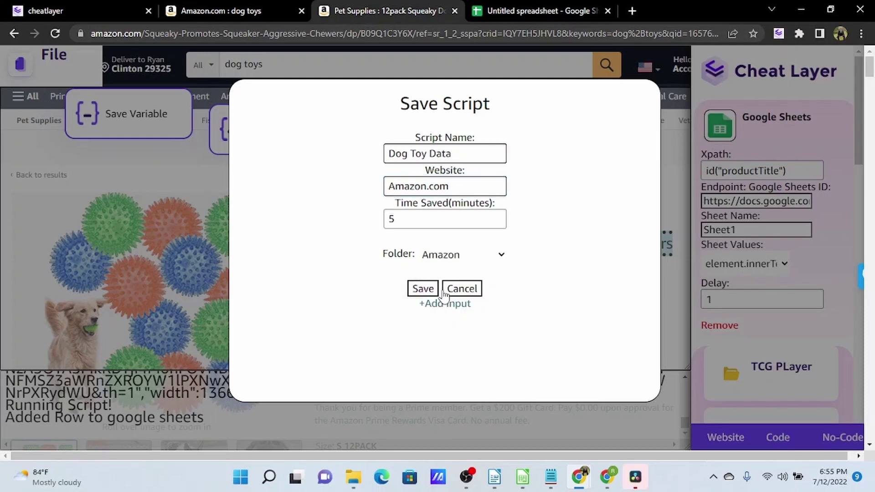
click(428, 291)
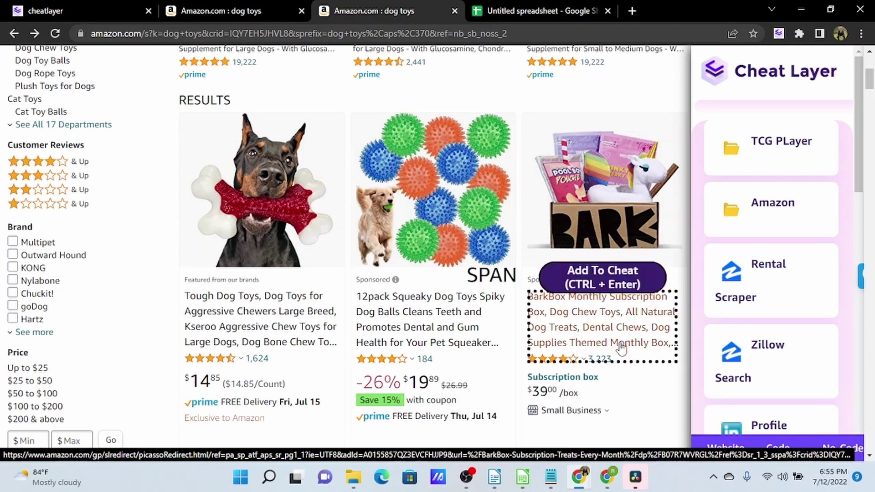
Enter the GPT-3 Code Generator prompt "Collect all the links on the page that include dp/ and run a script called Dog Toy data on them"
click(777, 448)
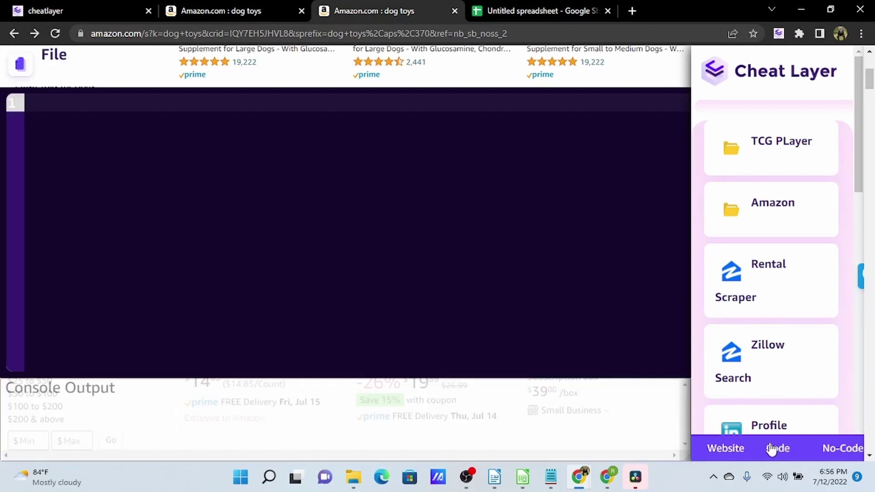
click(52, 57)
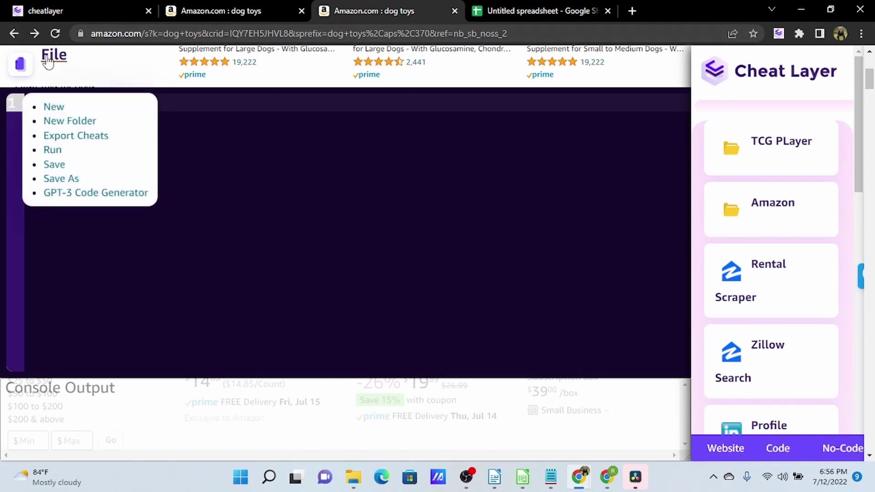
click(100, 194)
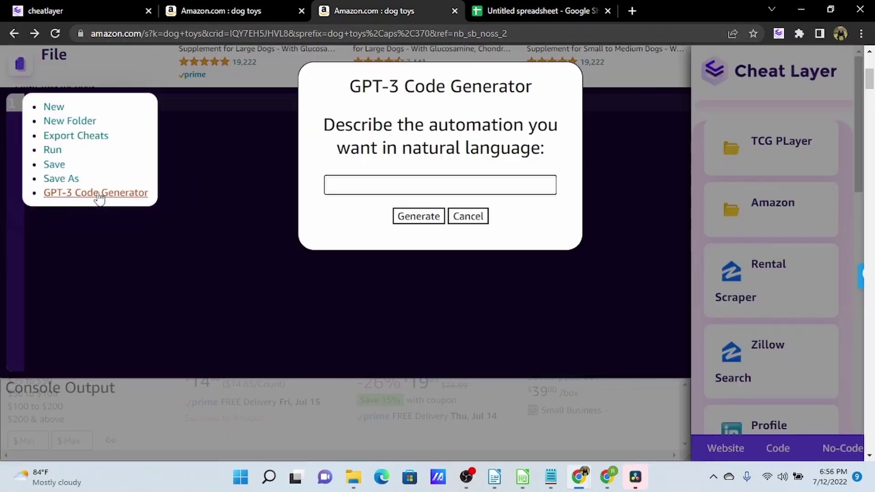
click(335, 180)
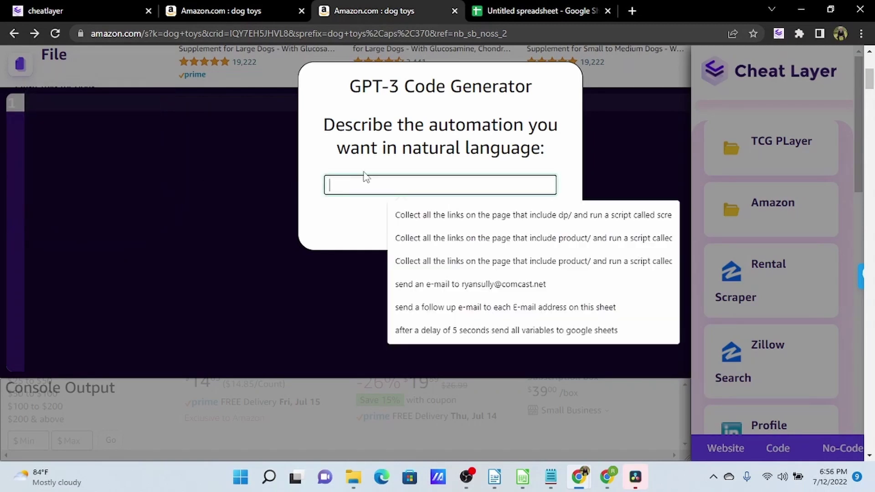
text(collec)
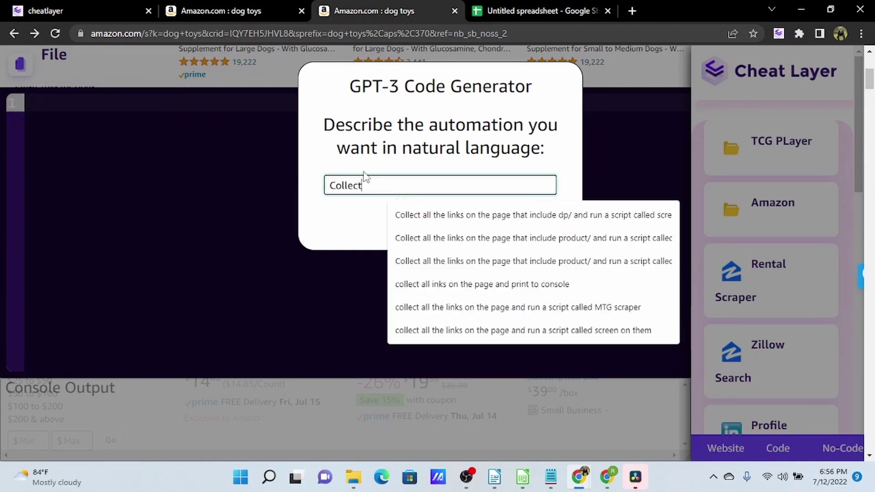
text(t all the link)
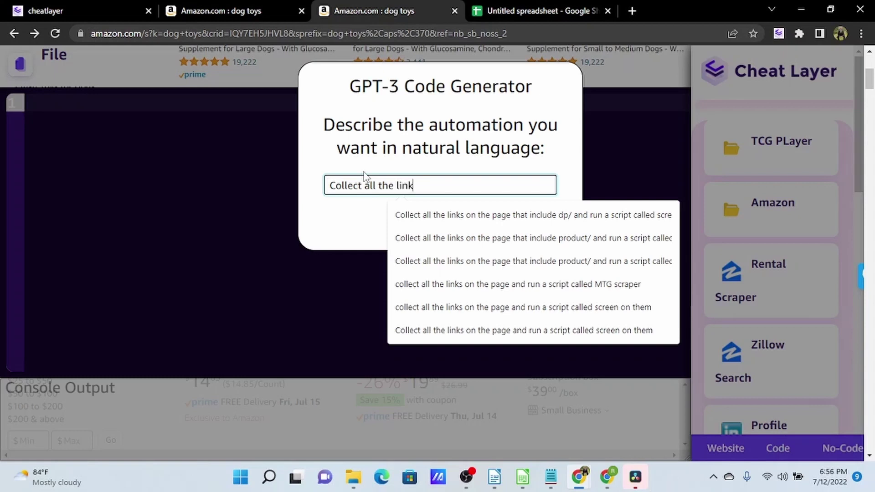
text(s on the page that include dp/)
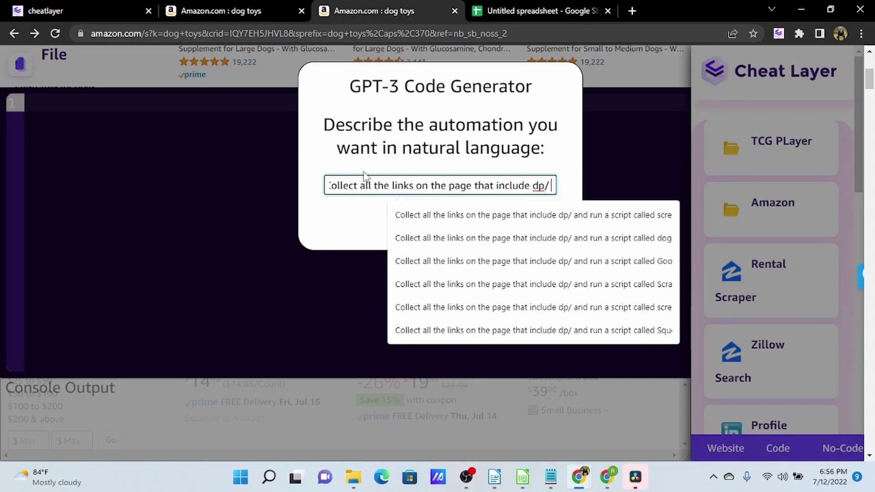
text( and run)
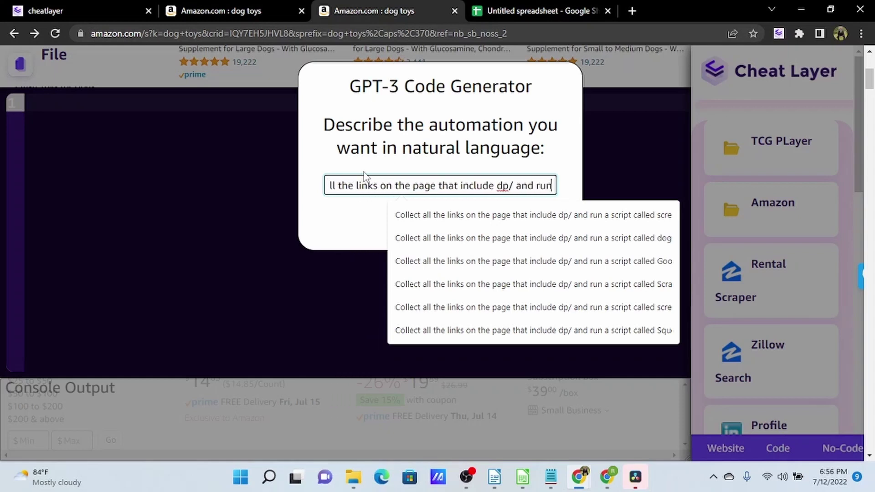
text( a scr)
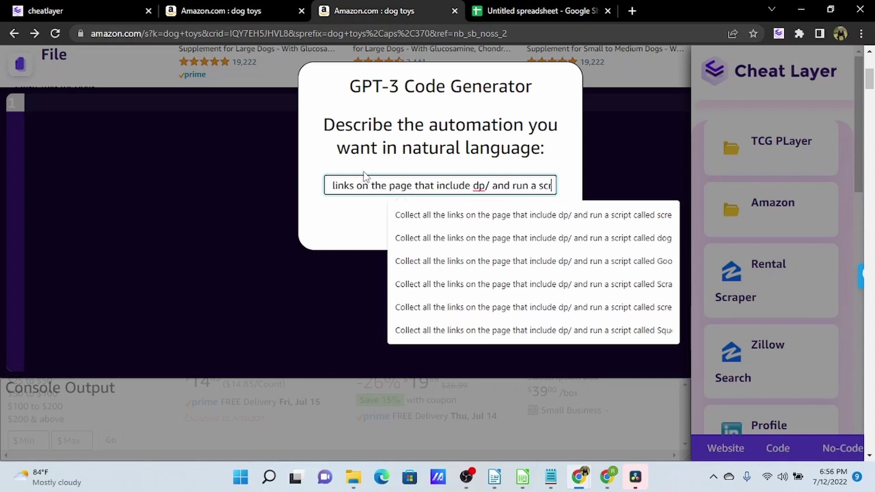
text(ipt called )
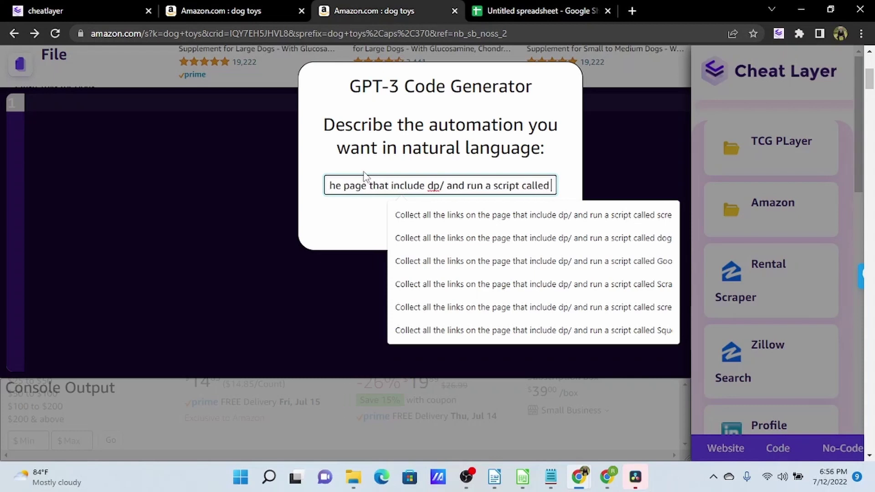
text(Dog Toy)
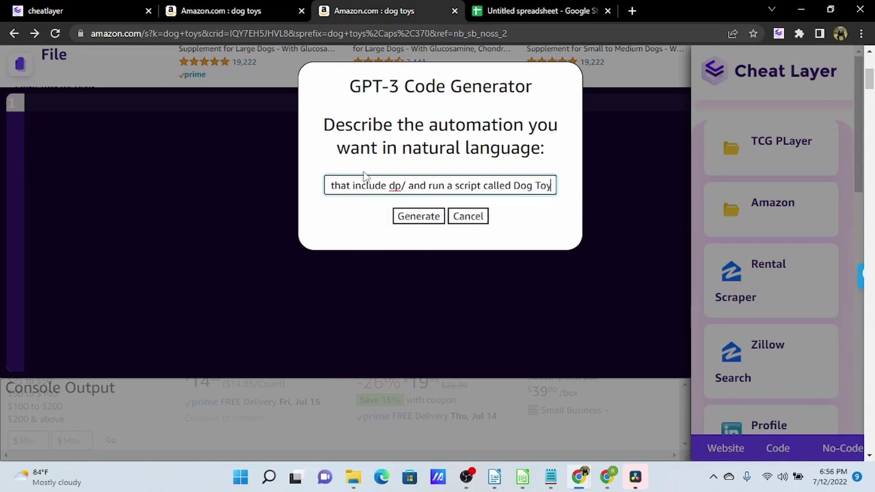
text( data )
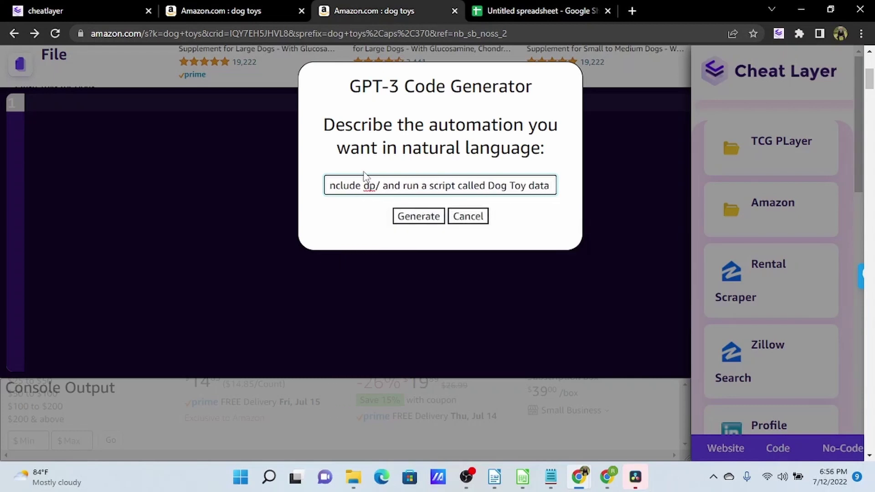
text(on them)
Capitalize "Data" in the prompt's script name, review the dp/ link condition, and generate the automation code
key(ctrl+Left)
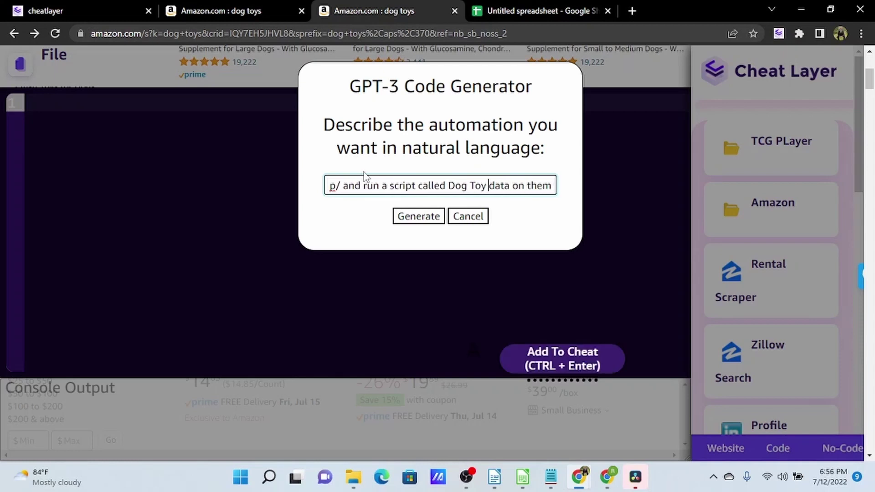
key(ctrl+Left)
key(ctrl+Left)
key(Delete)
text(D)
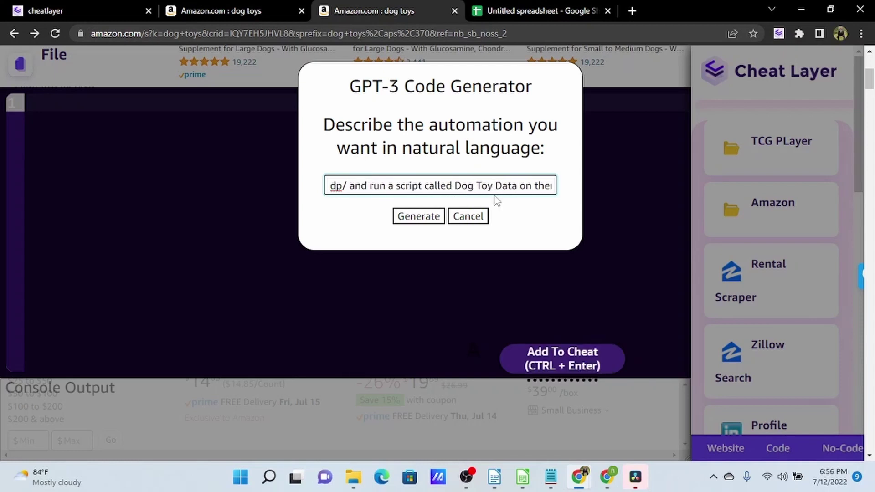
drag(345, 185, 460, 187)
click(341, 186)
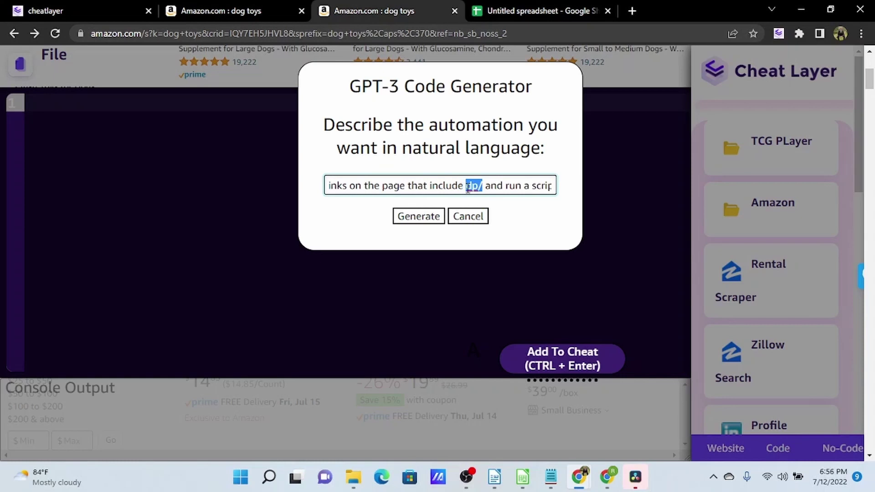
click(540, 214)
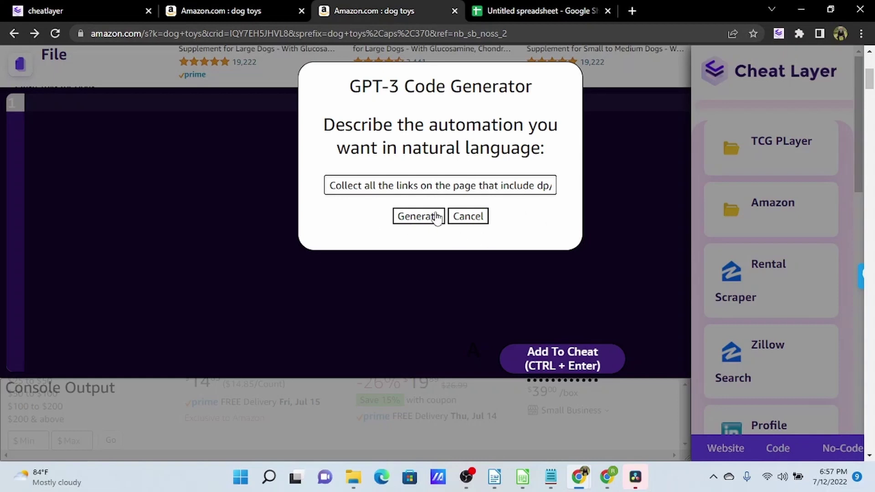
click(411, 221)
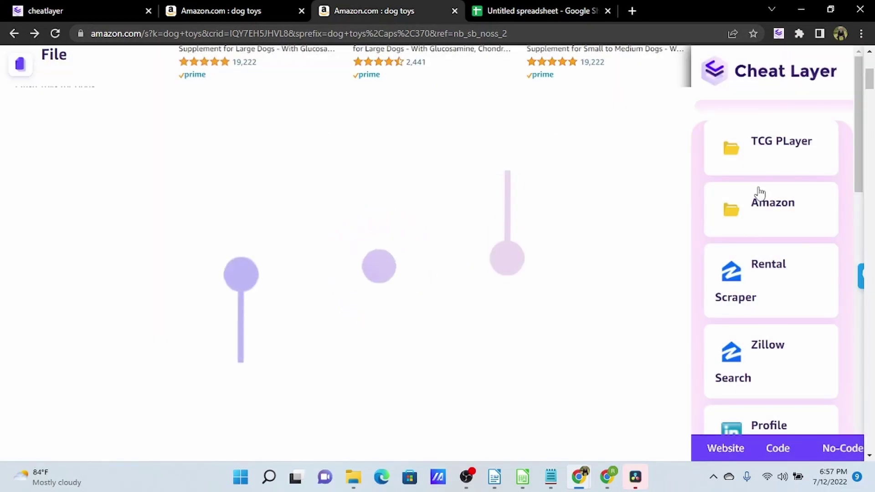
Check the saved Dog Toy Data script in the Amazon folder and run the generated link-collecting code
click(775, 209)
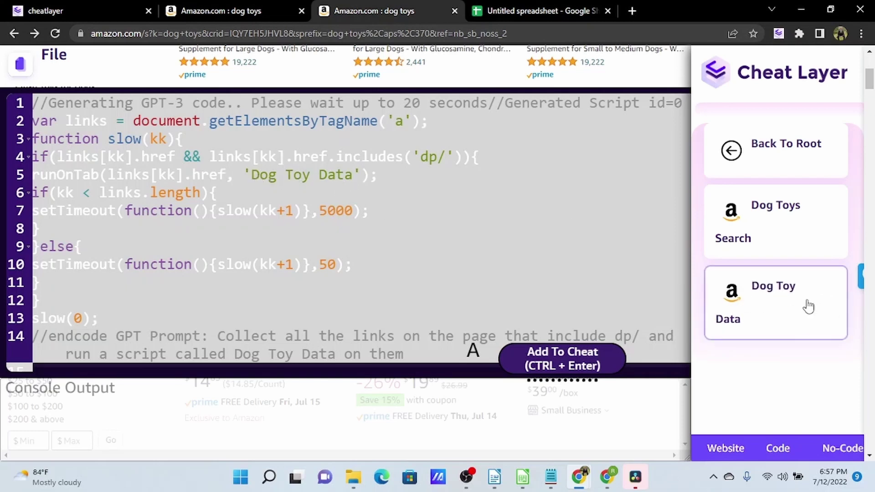
click(53, 59)
click(56, 153)
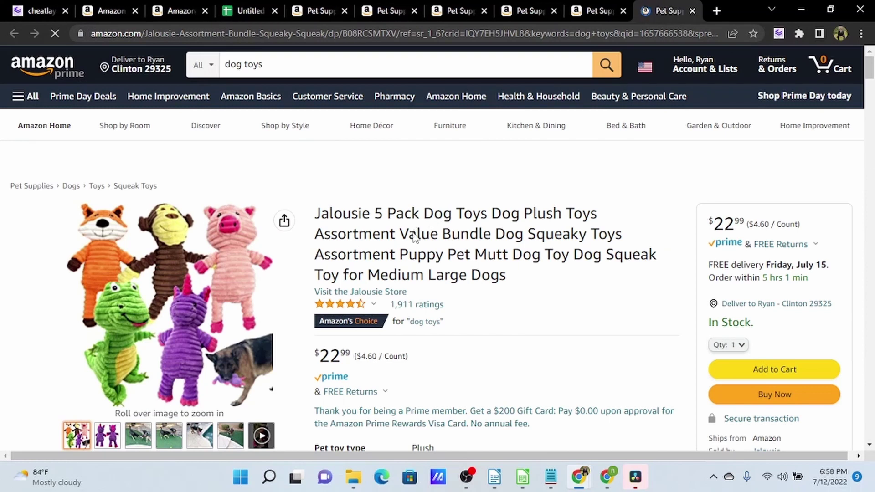
Return to the Amazon dog toys results page and reload it to stop the running script from opening more product pages
click(241, 10)
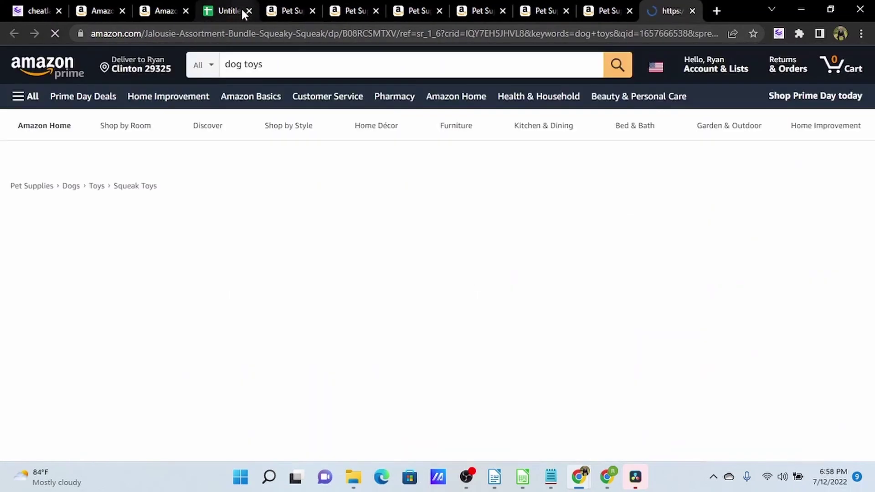
click(221, 9)
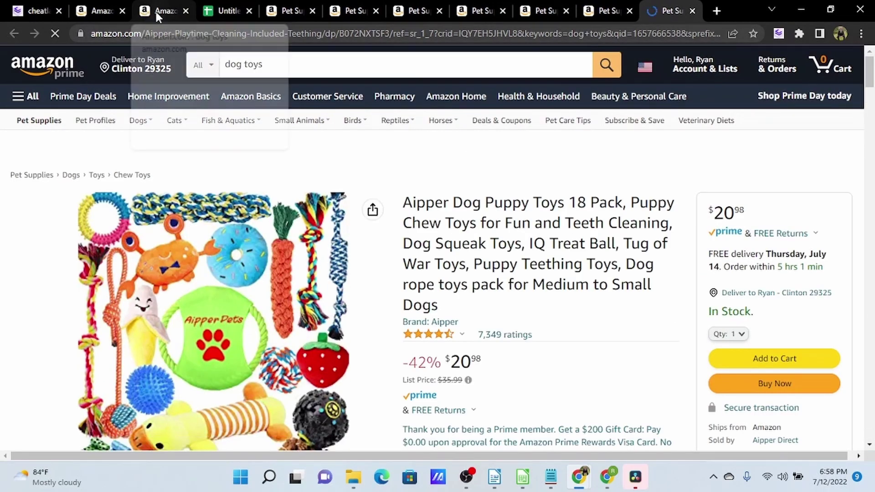
click(155, 9)
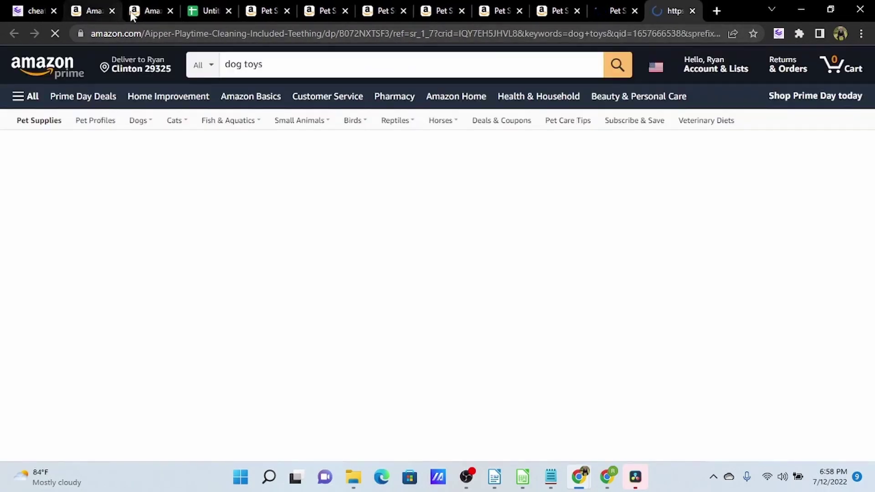
click(141, 9)
click(55, 34)
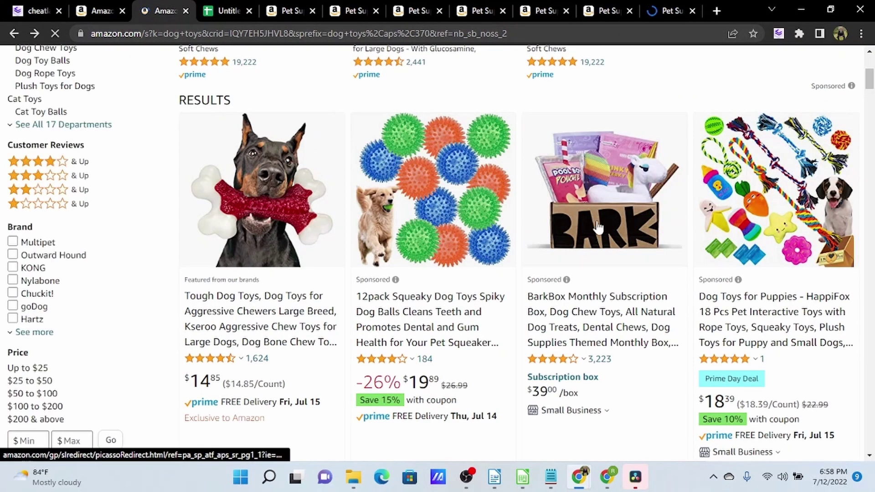